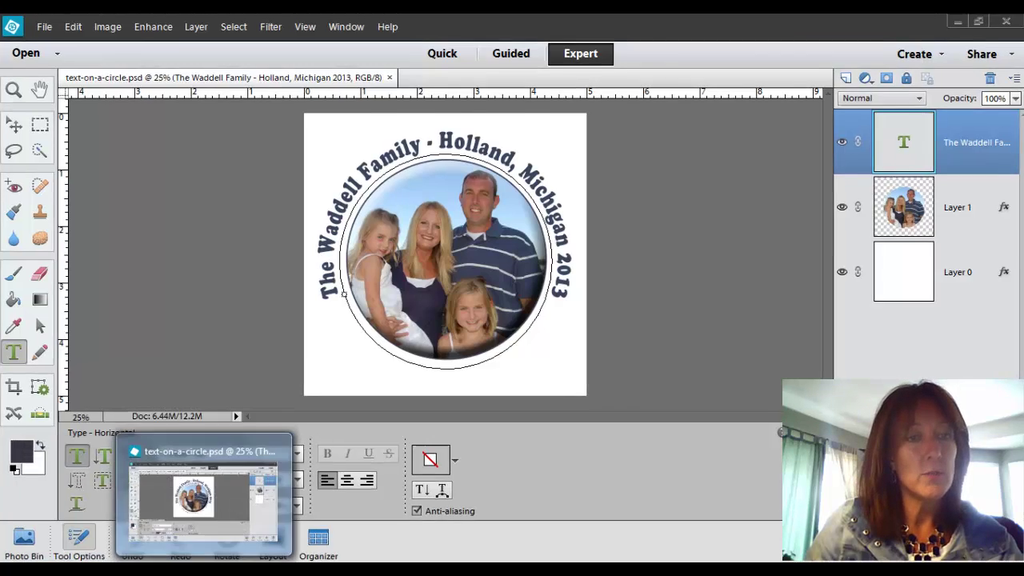
Switch to the web browser and look over the Members Only Classes page on naods.com
left_click(80, 512)
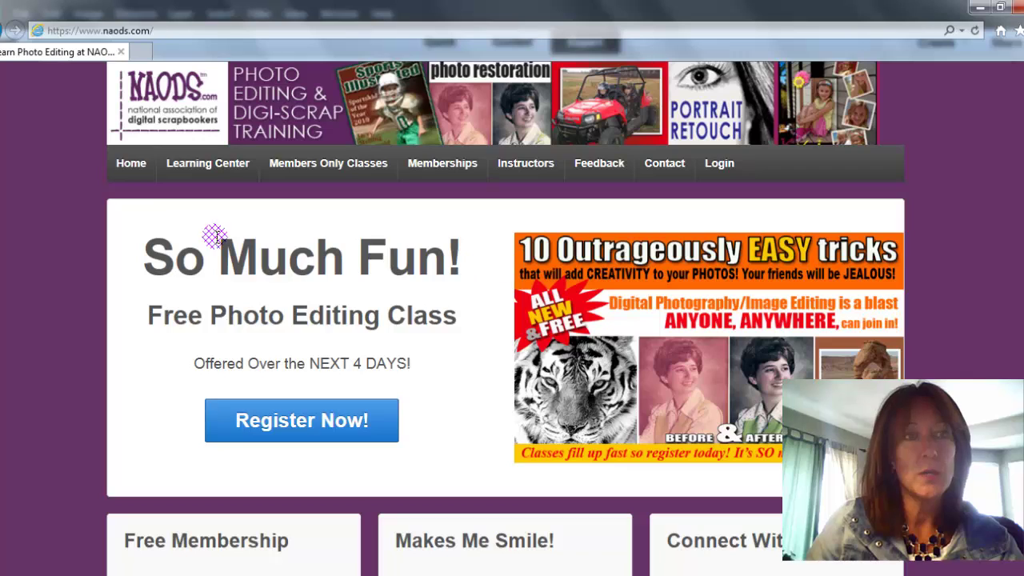
left_click(141, 210)
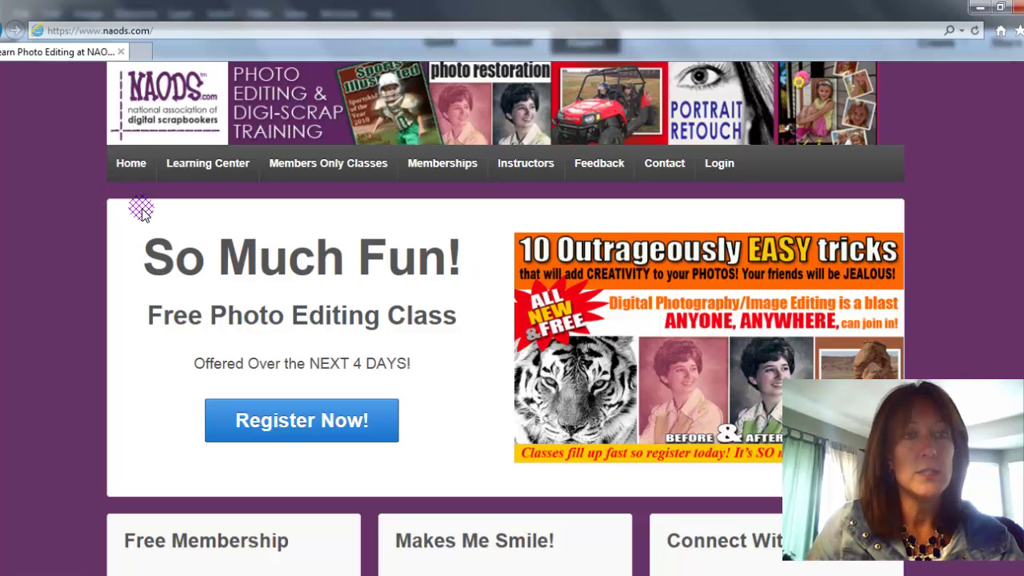
left_click(321, 167)
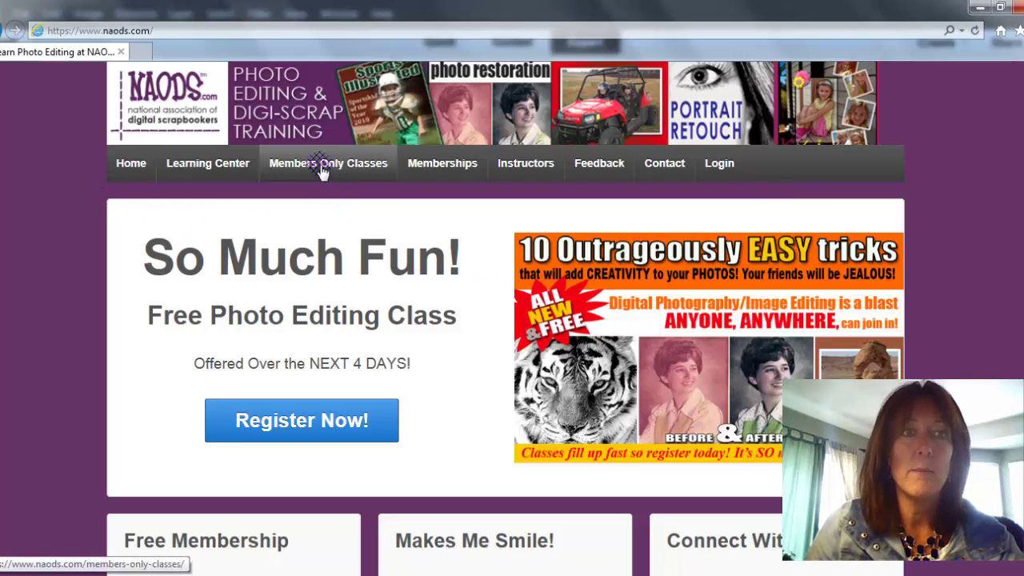
left_click(491, 292)
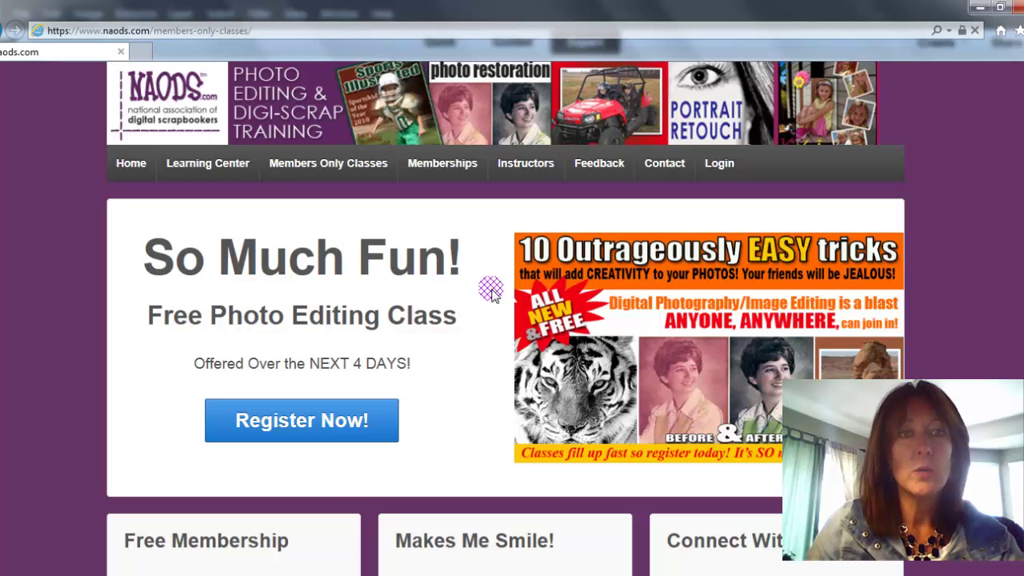
left_click(634, 335)
scroll(595, 335, "down", 3)
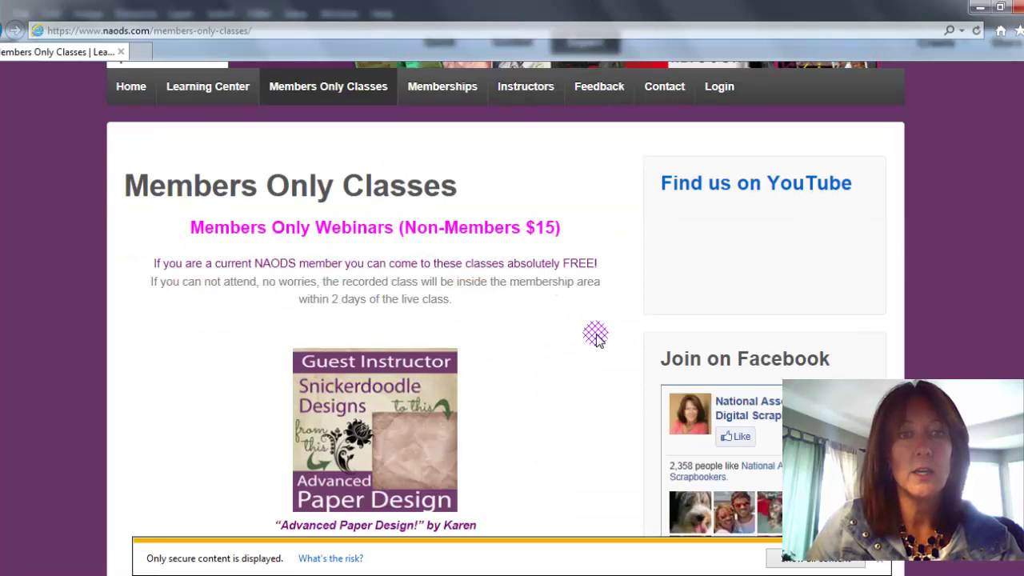
scroll(596, 335, "down", 1)
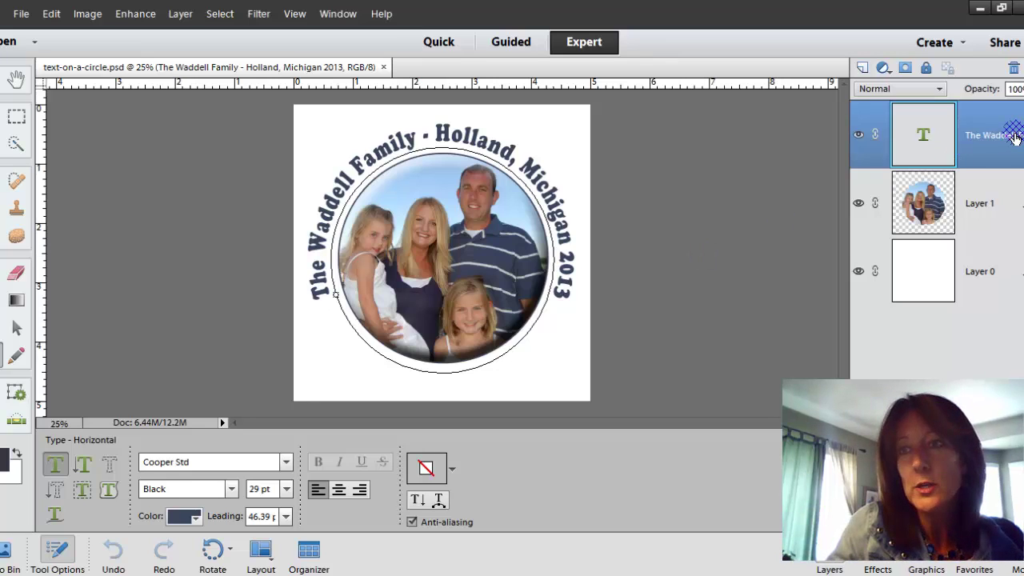
Delete the existing circular text layer and review the font list for the Type tool, keeping Cooper Std
left_click_drag(1007, 134, 1012, 68)
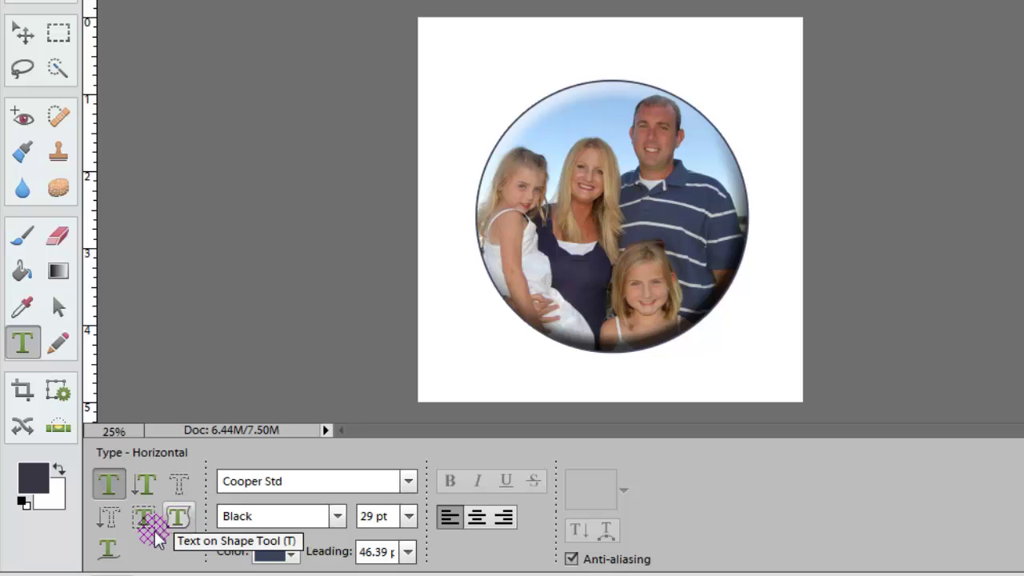
left_click(408, 481)
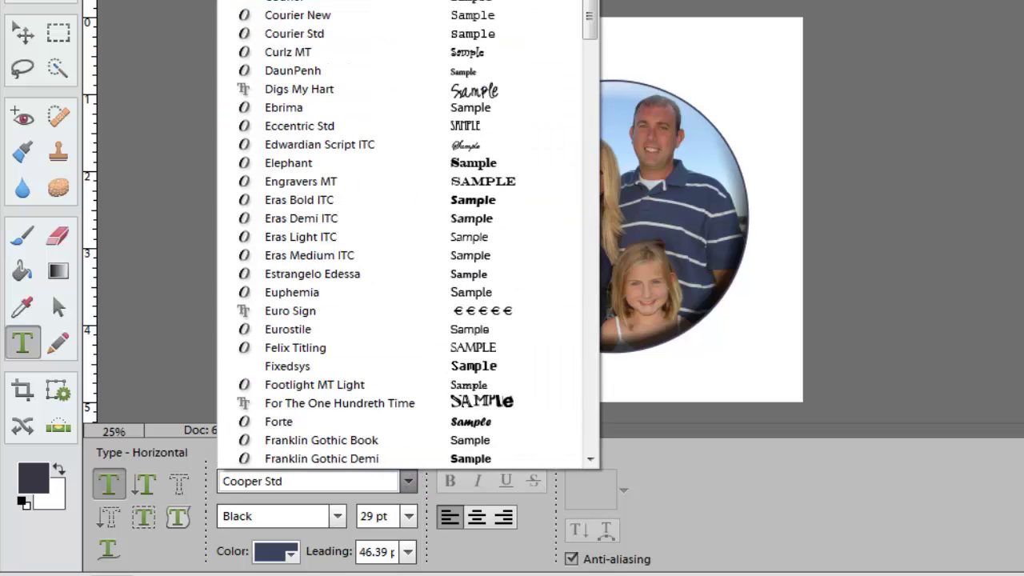
key("Escape")
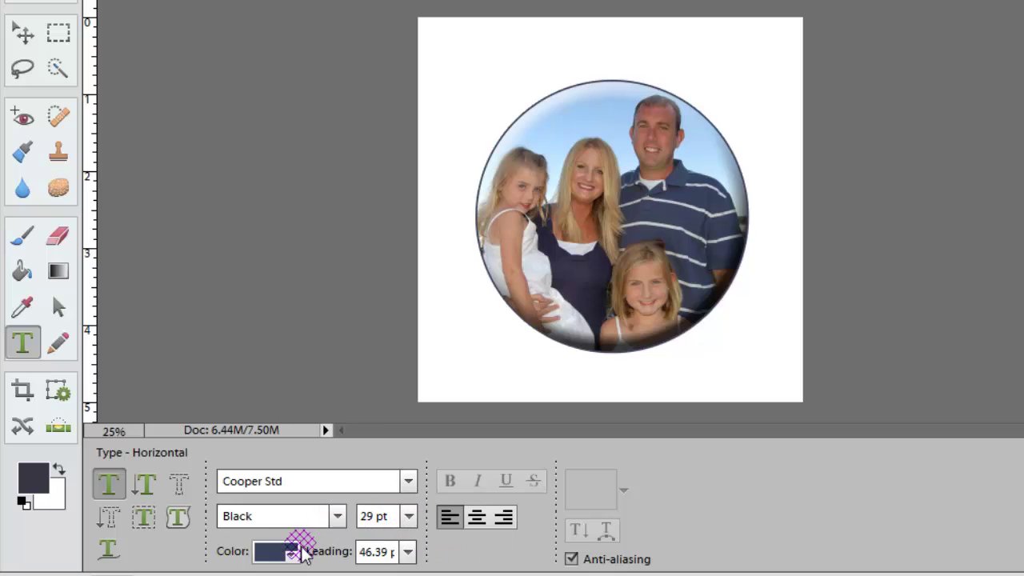
Set the type options to a dark navy blue color, 30 pt size and centered alignment
left_click(265, 552)
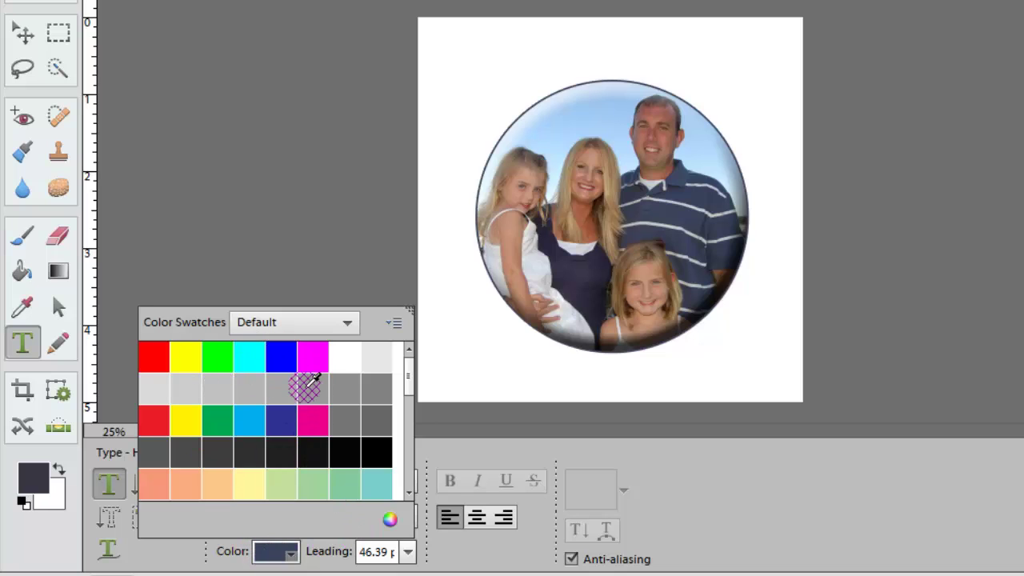
left_click(390, 522)
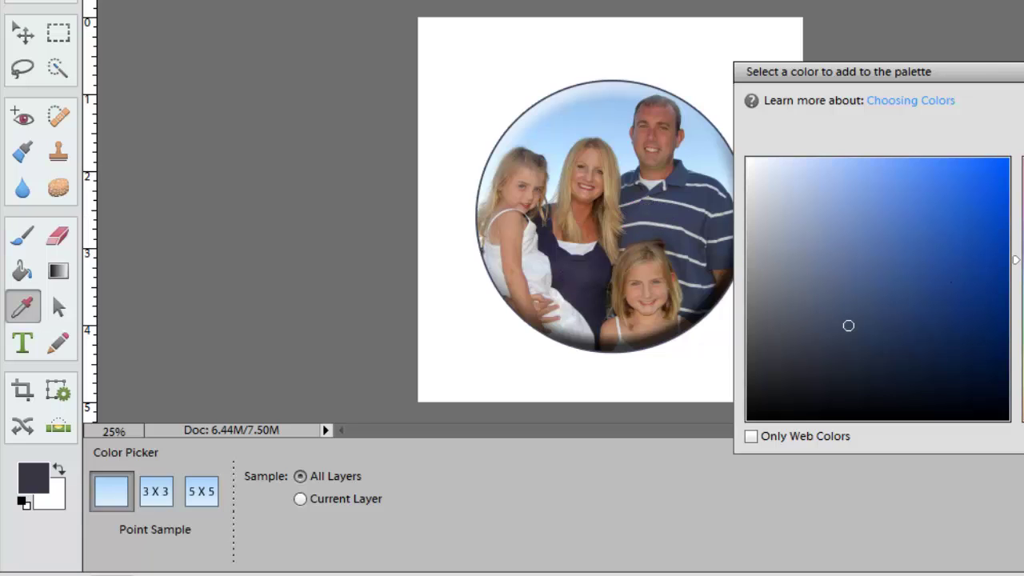
key("Return")
key("t")
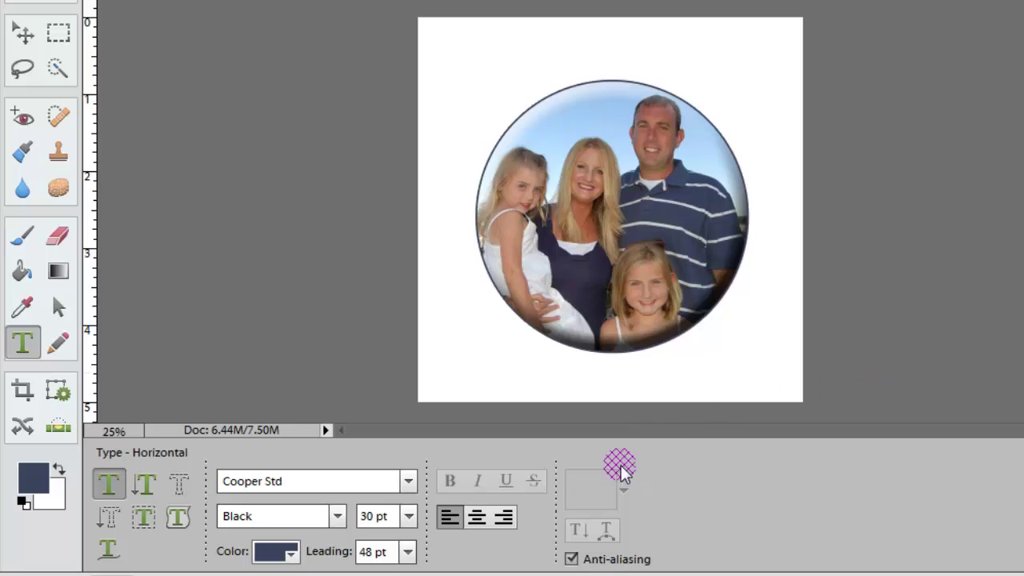
left_click(476, 518)
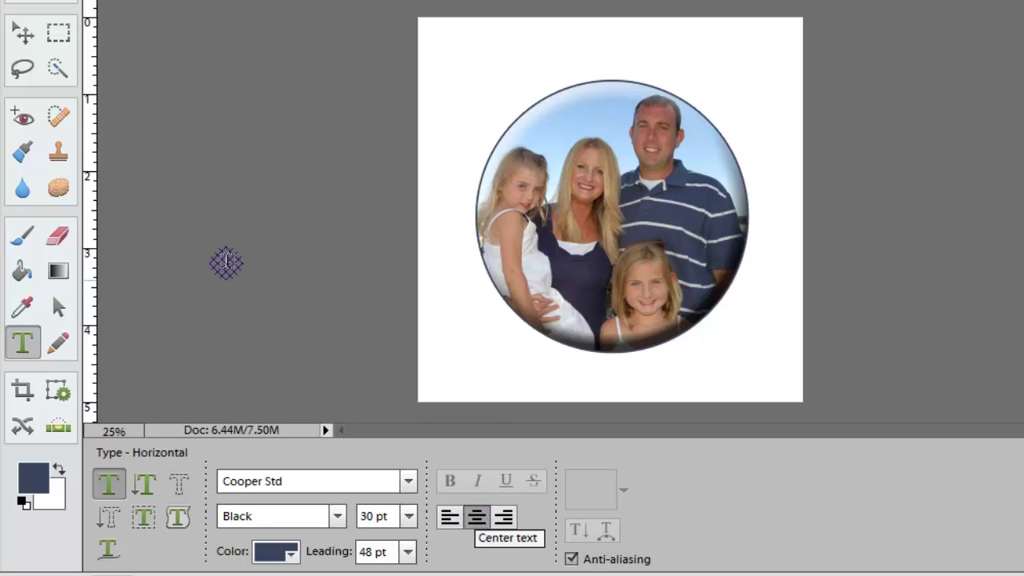
Draw a circular text path slightly larger than the round photo, centered on it, using Text on Shape with the Ellipse
left_click(182, 516)
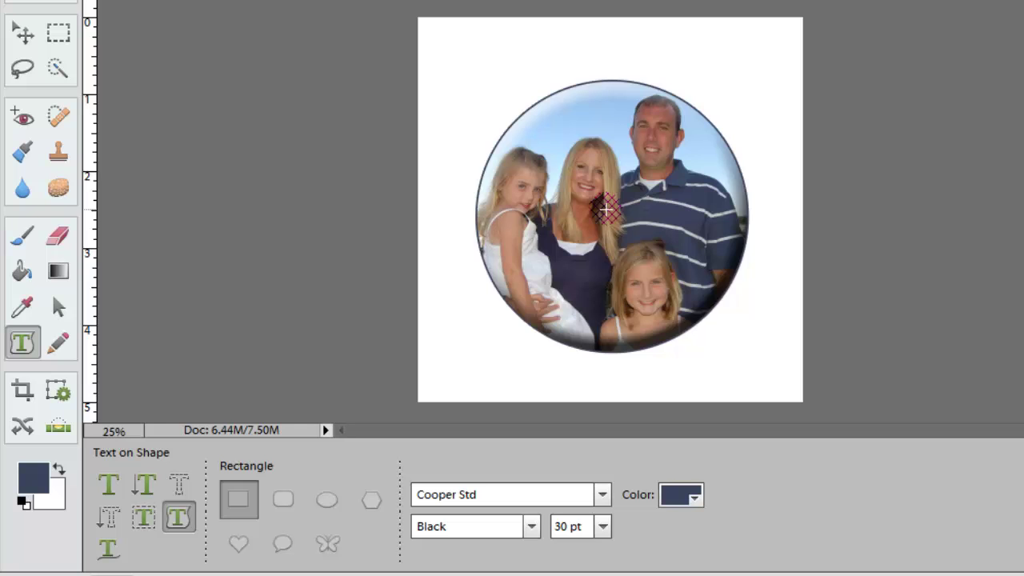
left_click_drag(606, 210, 749, 381)
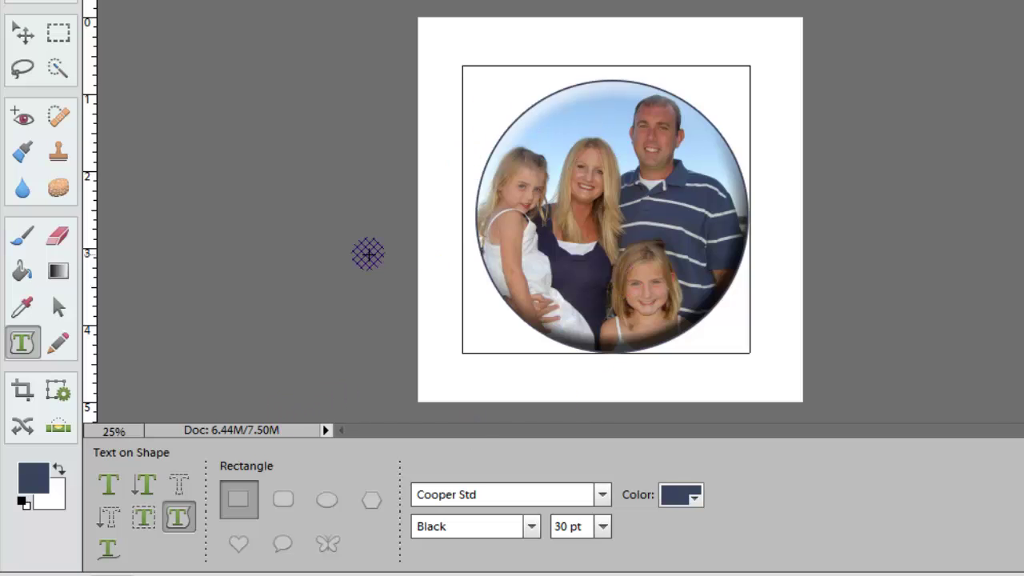
key("ctrl+z")
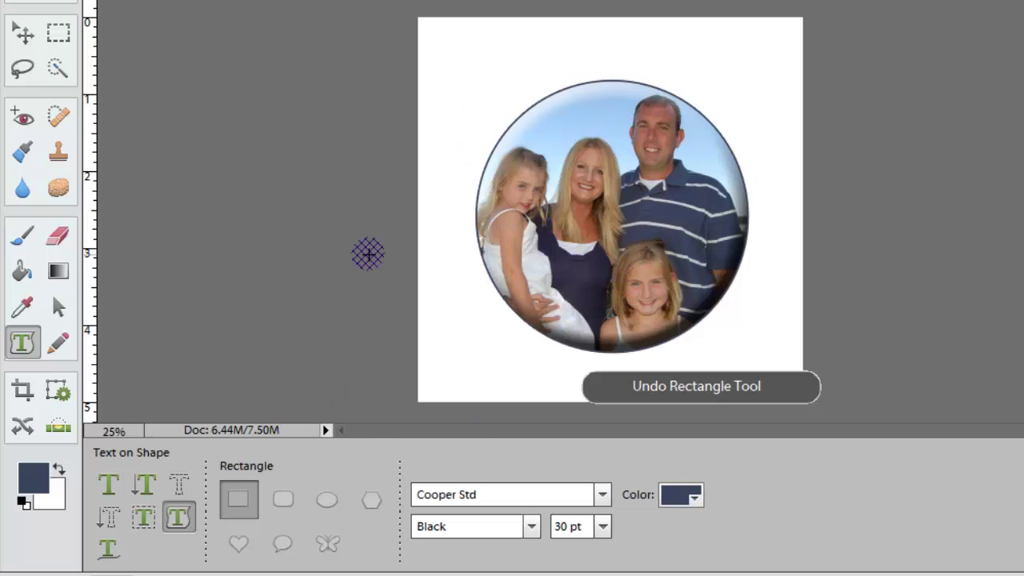
left_click(329, 501)
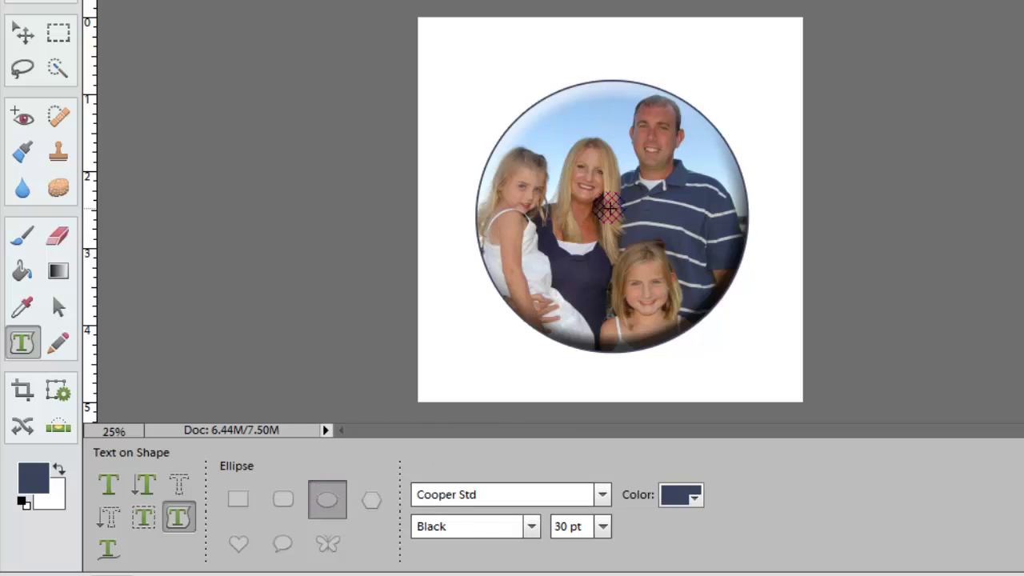
left_click_drag(610, 208, 756, 355)
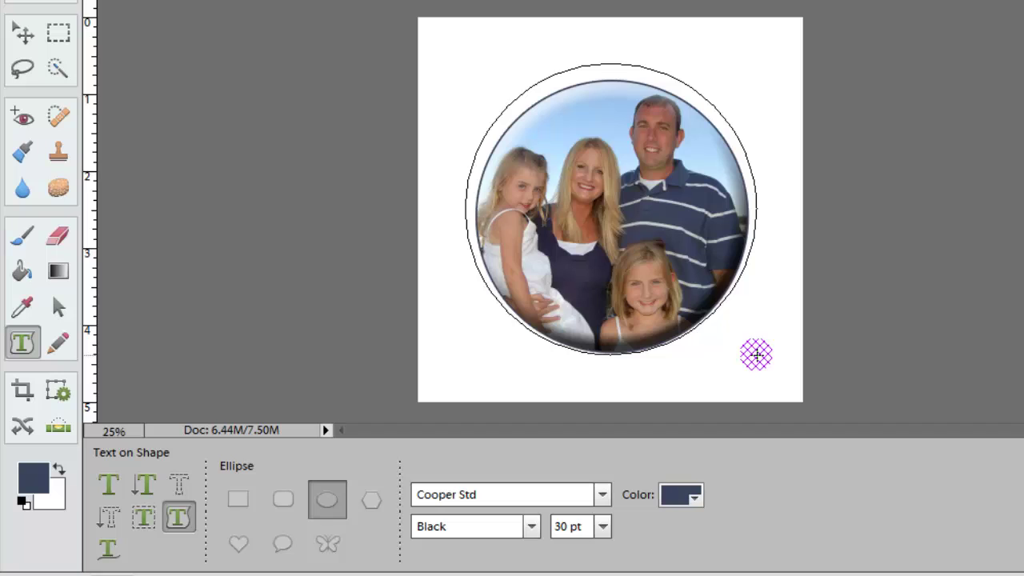
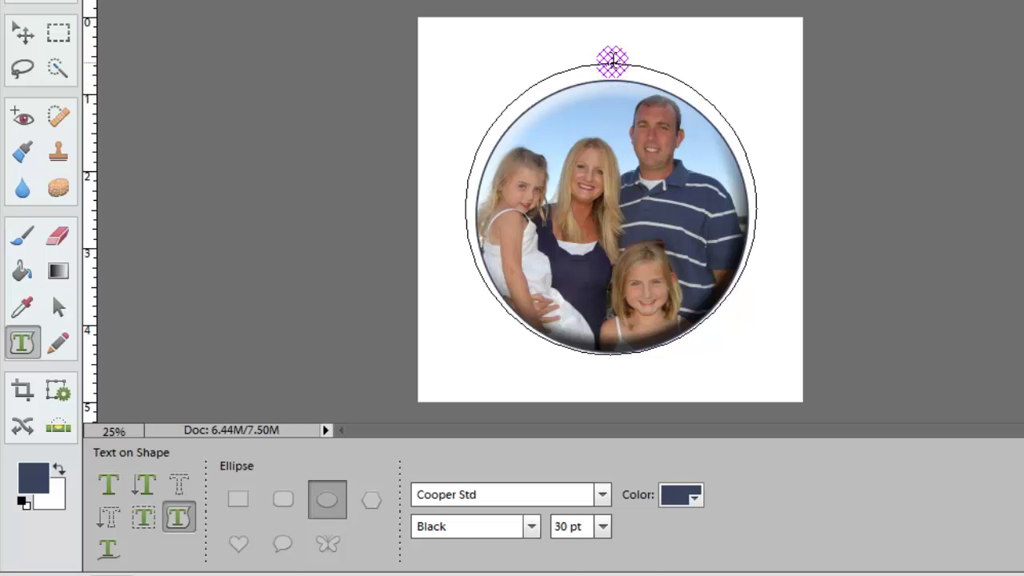
Add text along the circle, starting at its top center, with the family's name followed by "- Holland Michigan 2013", and commit it
left_click(613, 61)
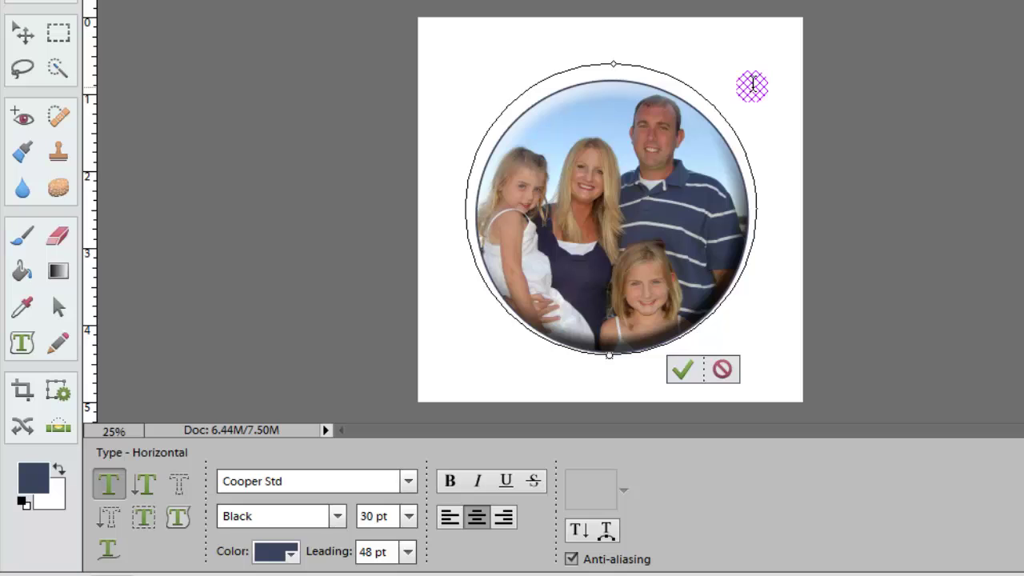
type("The ")
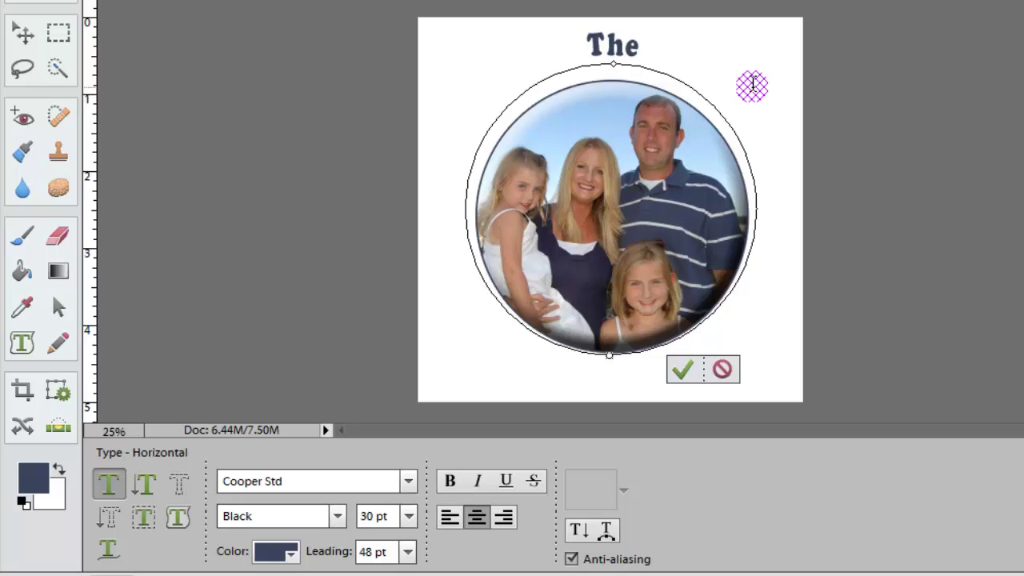
type("Waddel")
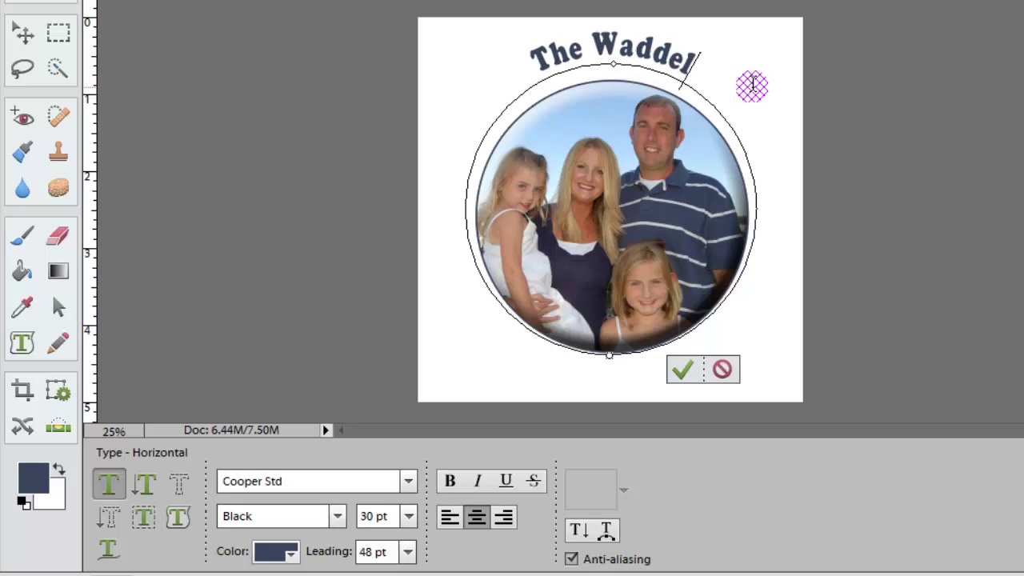
type("l Family")
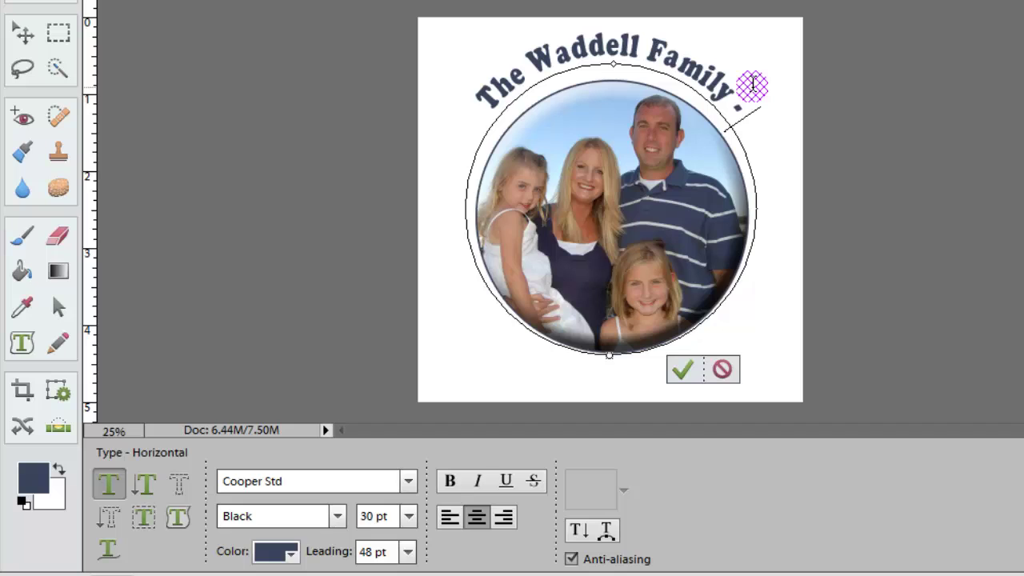
type(" - Holla")
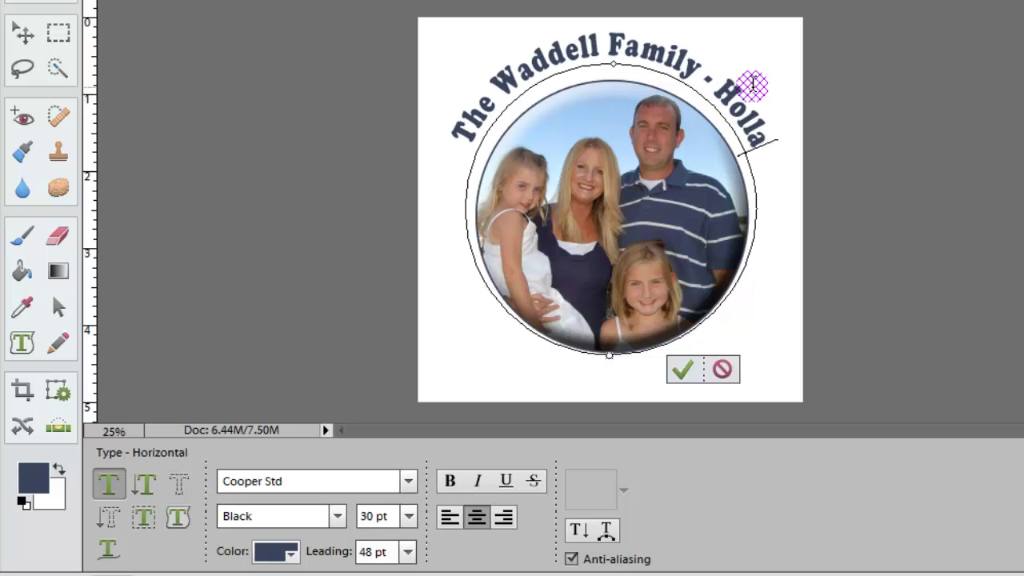
type("nd michi")
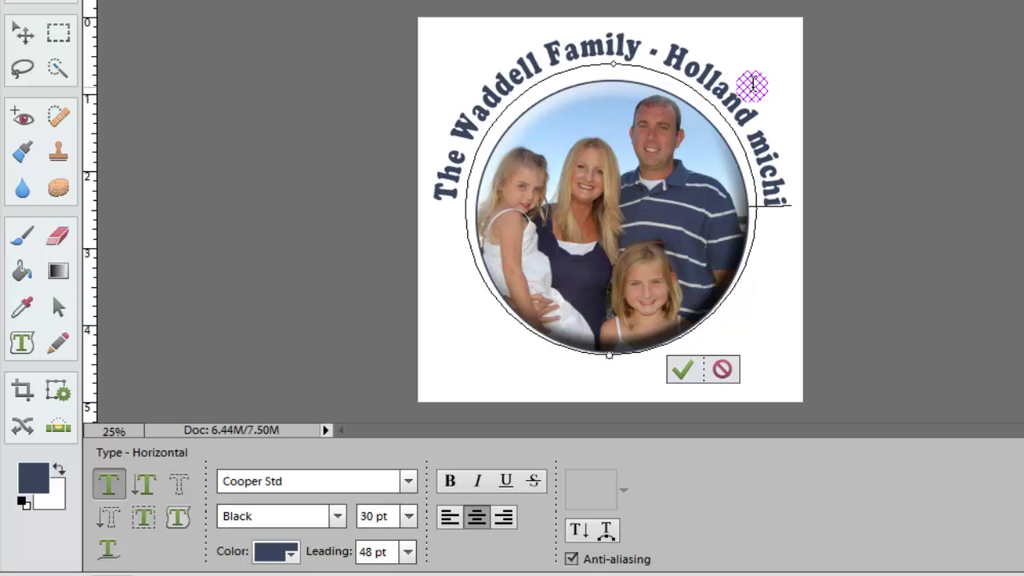
key("BackSpace")
key("BackSpace")
key("BackSpace")
key("BackSpace")
key("BackSpace")
key("BackSpace")
type("Michigan")
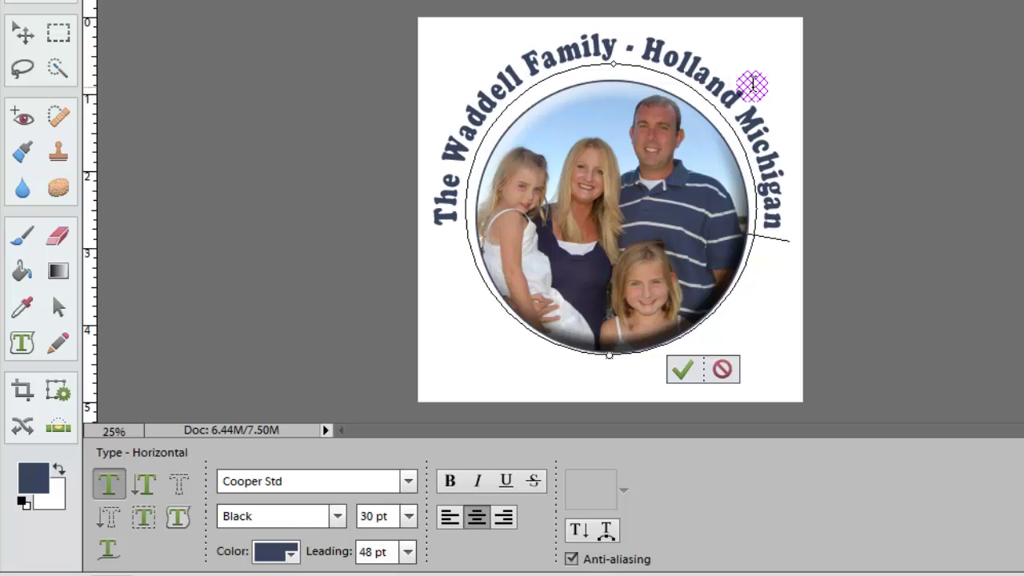
type(" 2013")
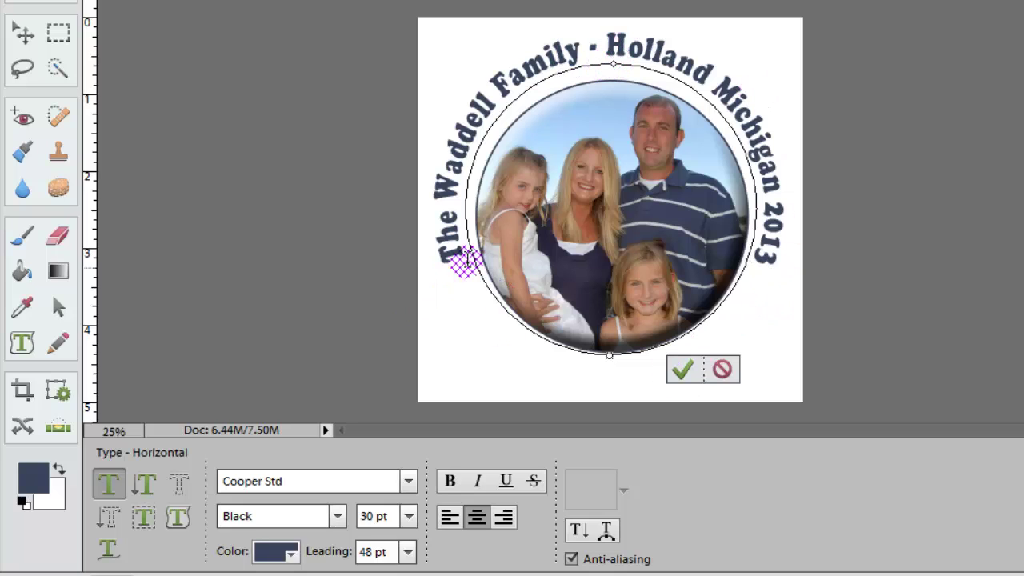
left_click(681, 369)
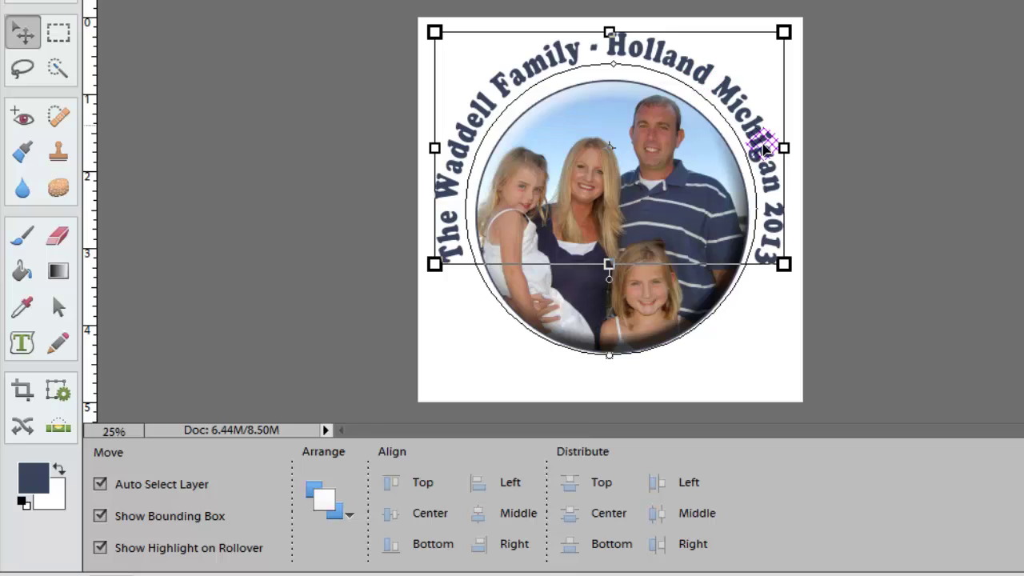
Nudge the circular text downward so its path sits evenly around the round photo
key("shift+Down")
key("shift+Down")
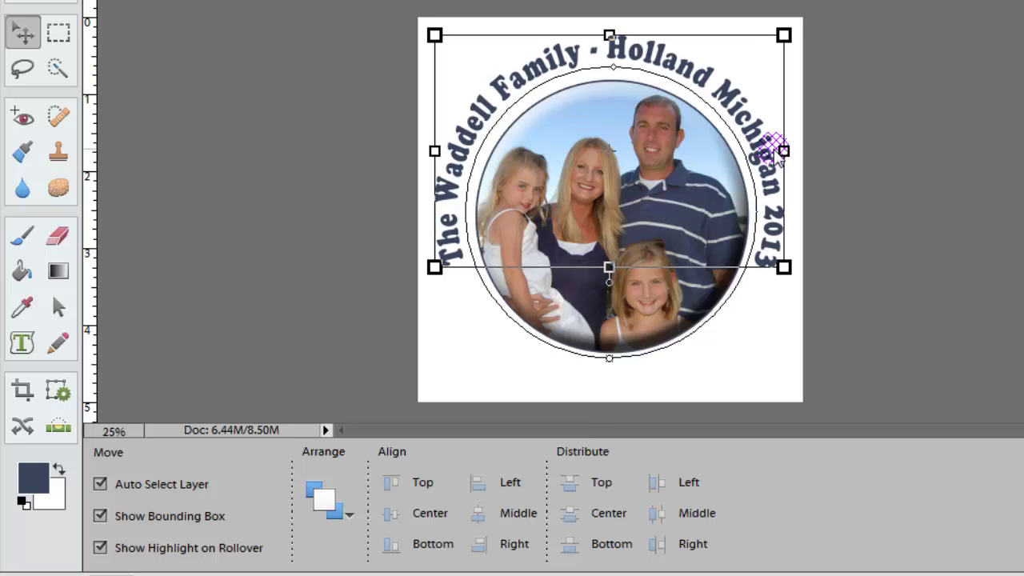
key("shift+Down")
key("shift+Down")
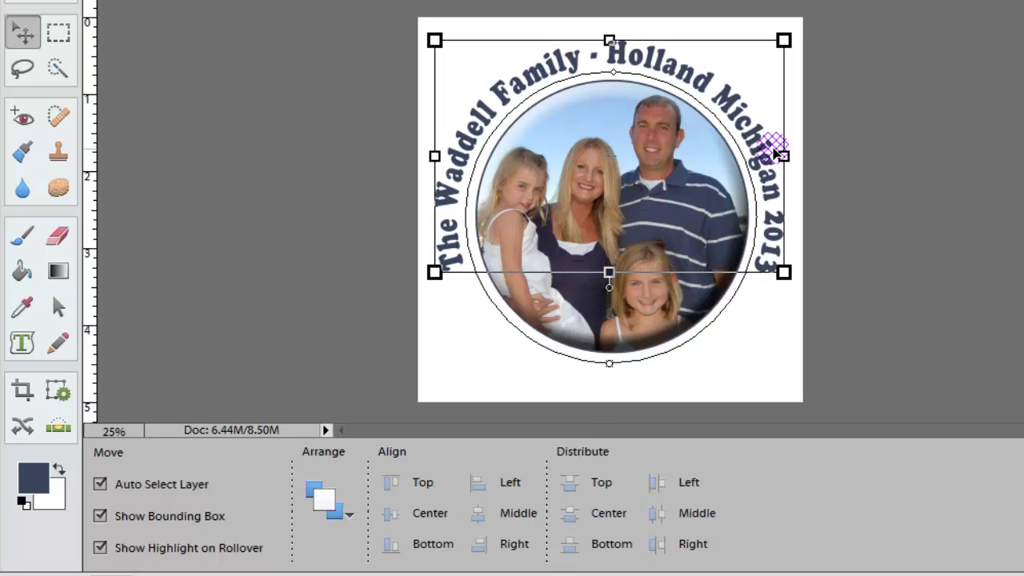
key("shift+Up")
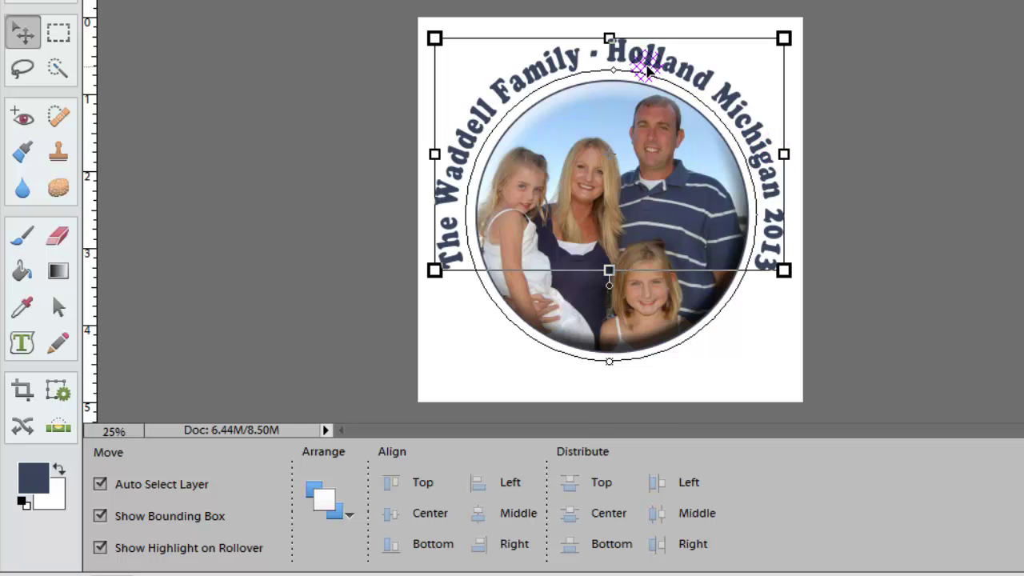
mouse_move(647, 64)
left_mouse_down()
mouse_move(664, 72)
mouse_move(753, 226)
mouse_move(554, 112)
mouse_move(645, 63)
left_mouse_up()
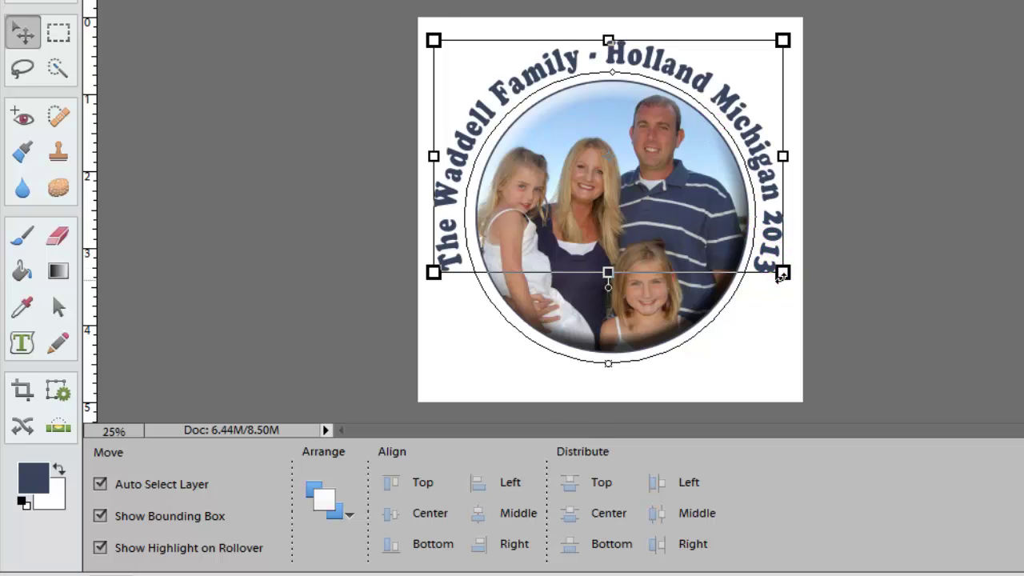
Rotate the circular text to -0.91 degrees, recenter its path around the round photo and commit the transformation
left_click_drag(780, 274, 770, 356)
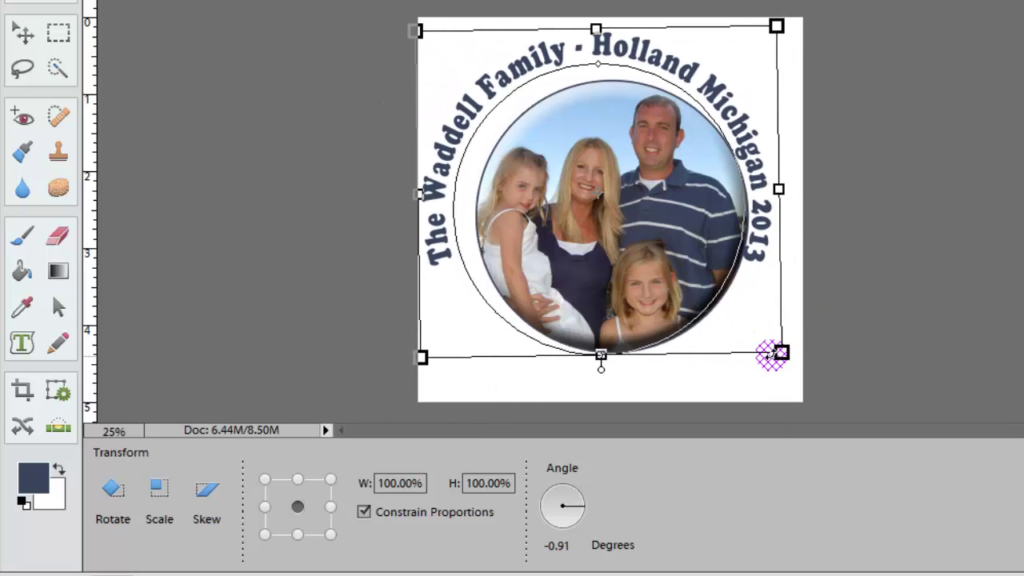
mouse_move(596, 46)
left_mouse_down()
mouse_move(614, 53)
mouse_move(601, 51)
left_mouse_up()
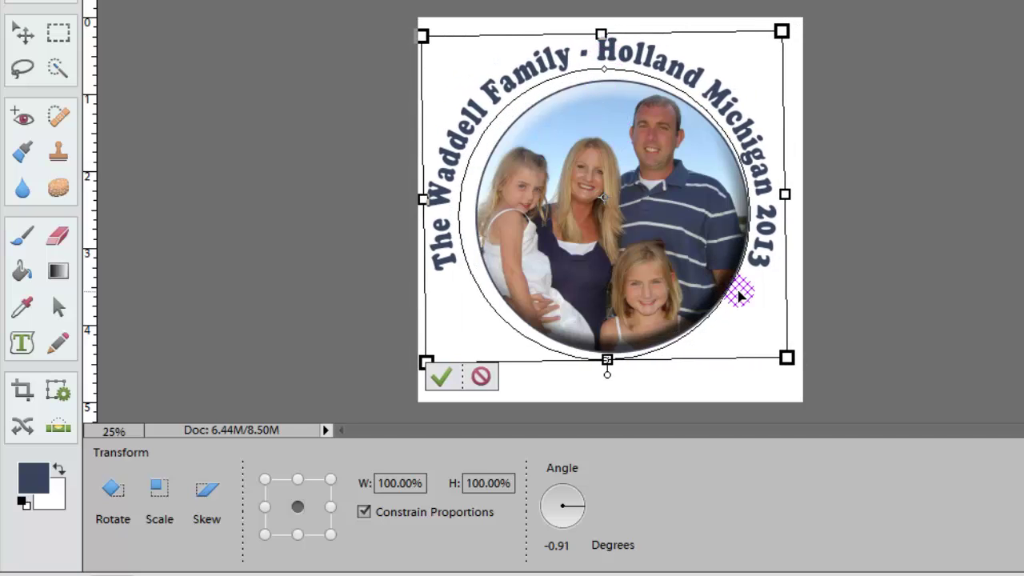
key("shift+Right")
key("shift+Right")
key("shift+Right")
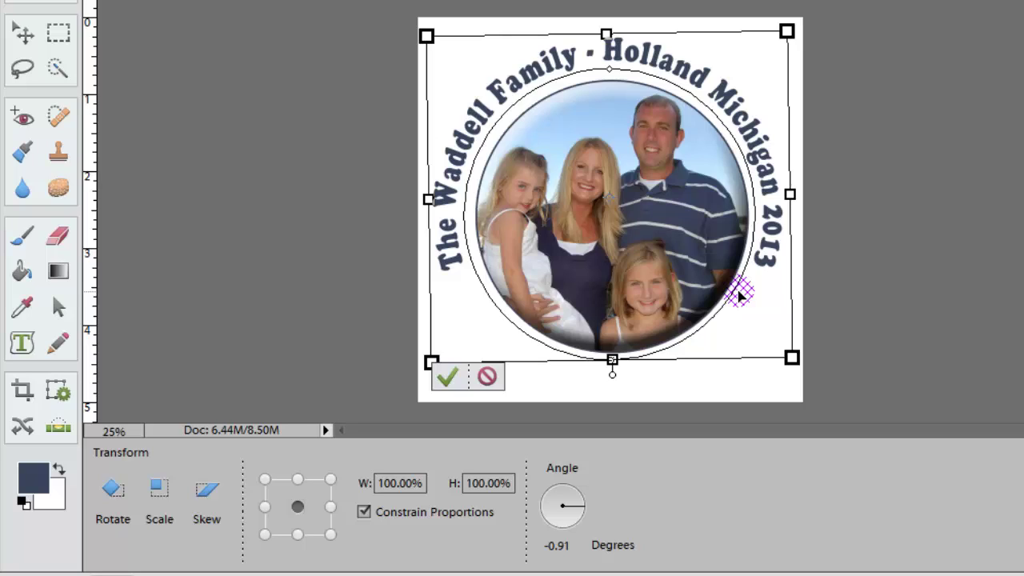
key("shift+Down")
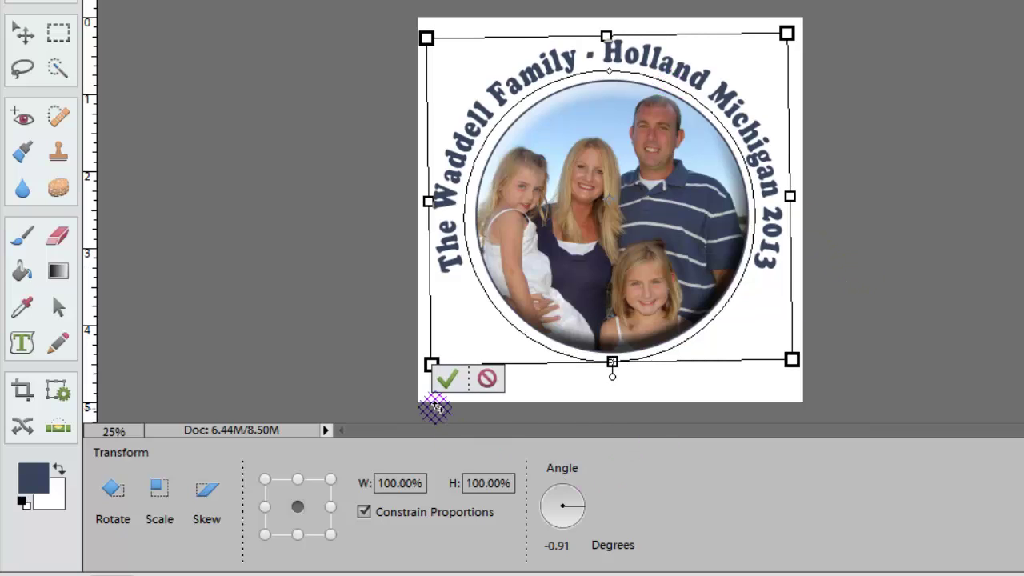
left_click(447, 381)
left_click(21, 342)
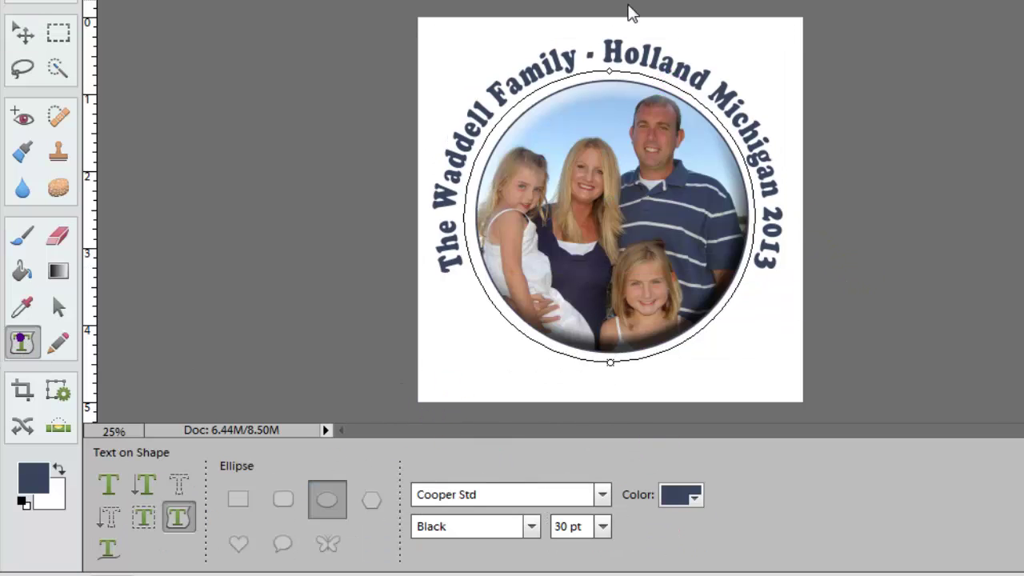
left_click_drag(454, 268, 534, 20)
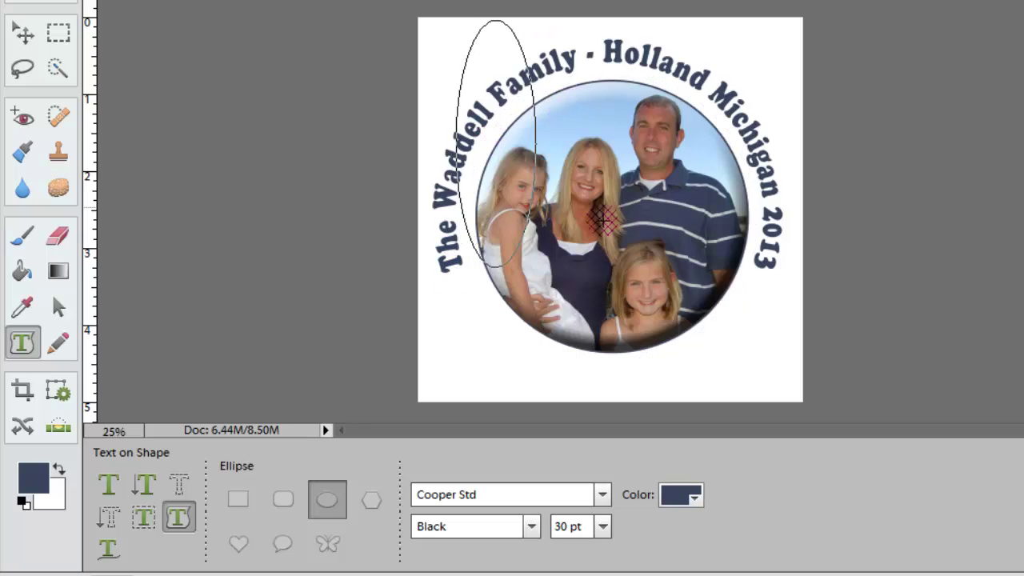
left_click(22, 342)
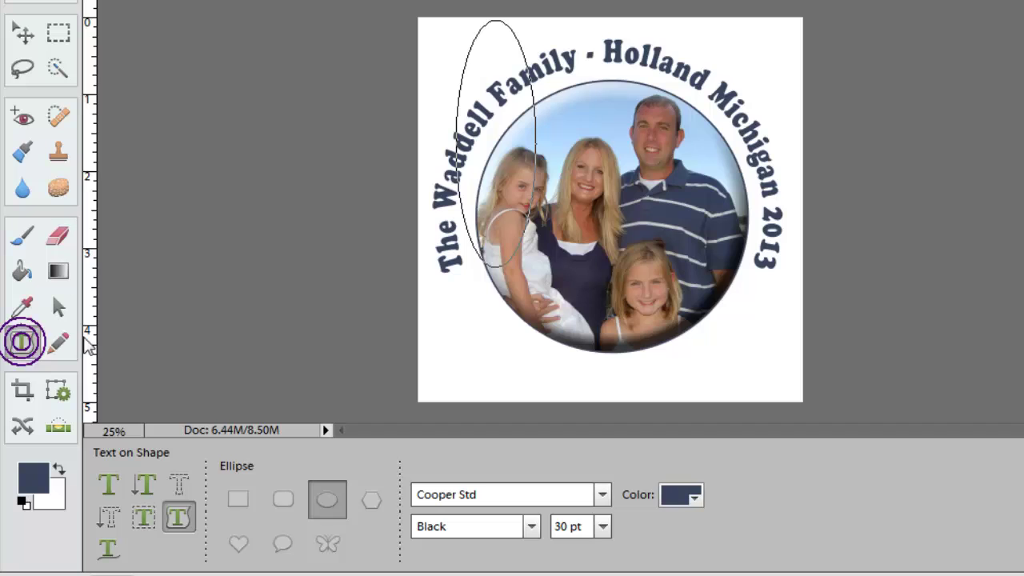
Insert a comma after "Holland" in the circular caption with the Horizontal Type tool and commit the edit
left_click(110, 490)
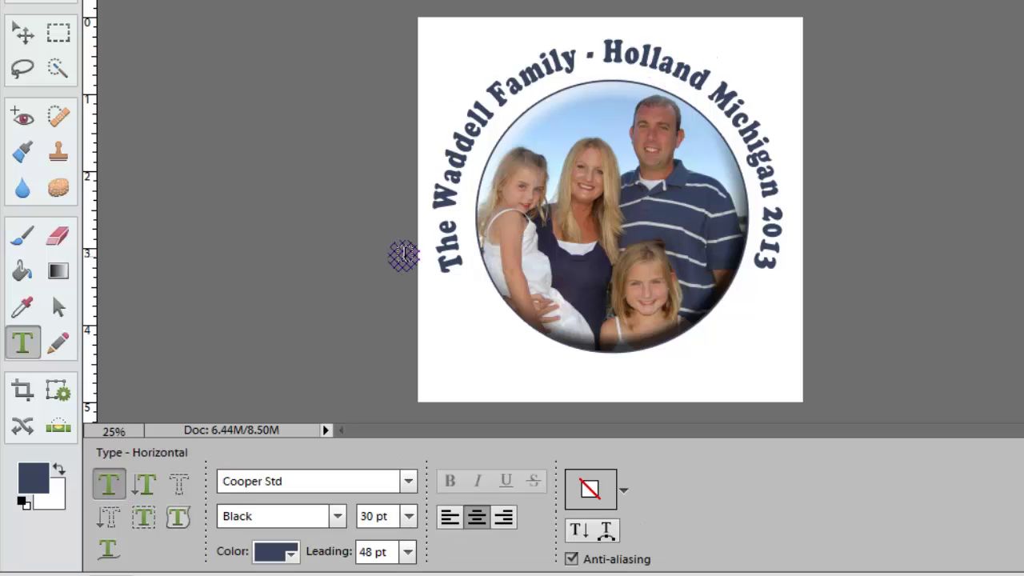
left_click_drag(453, 263, 790, 302)
left_click(790, 302)
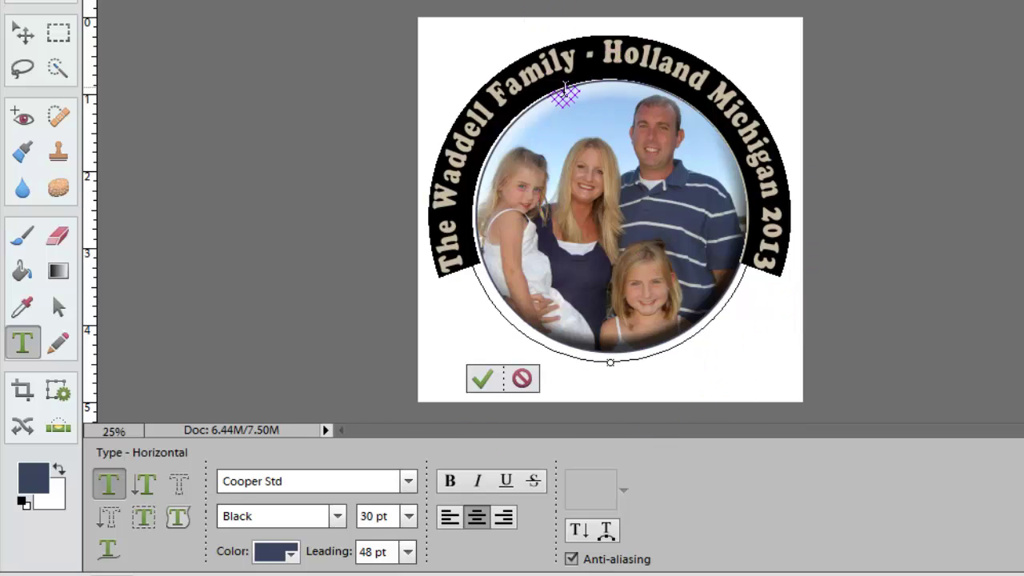
left_click(696, 78)
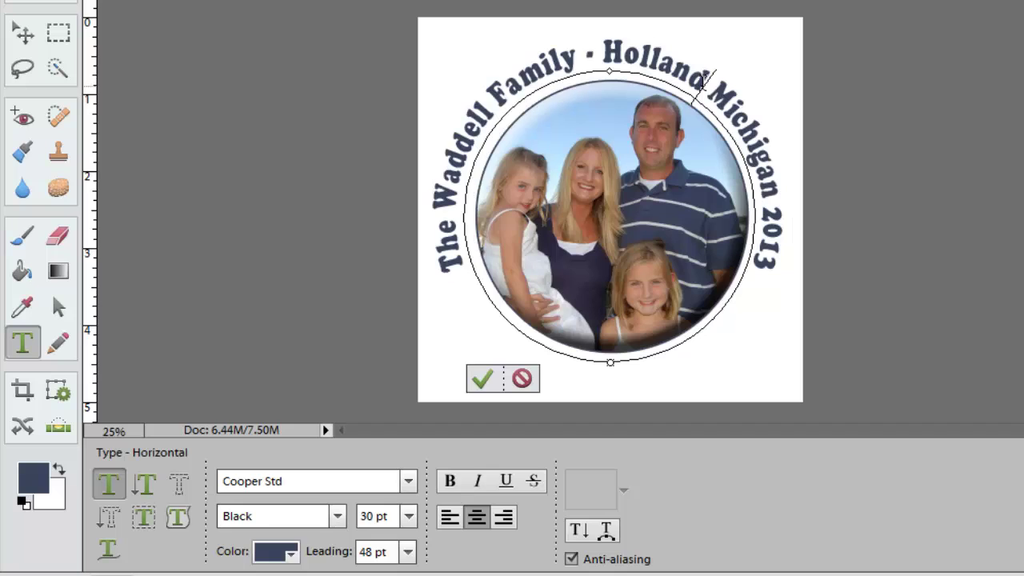
type(",")
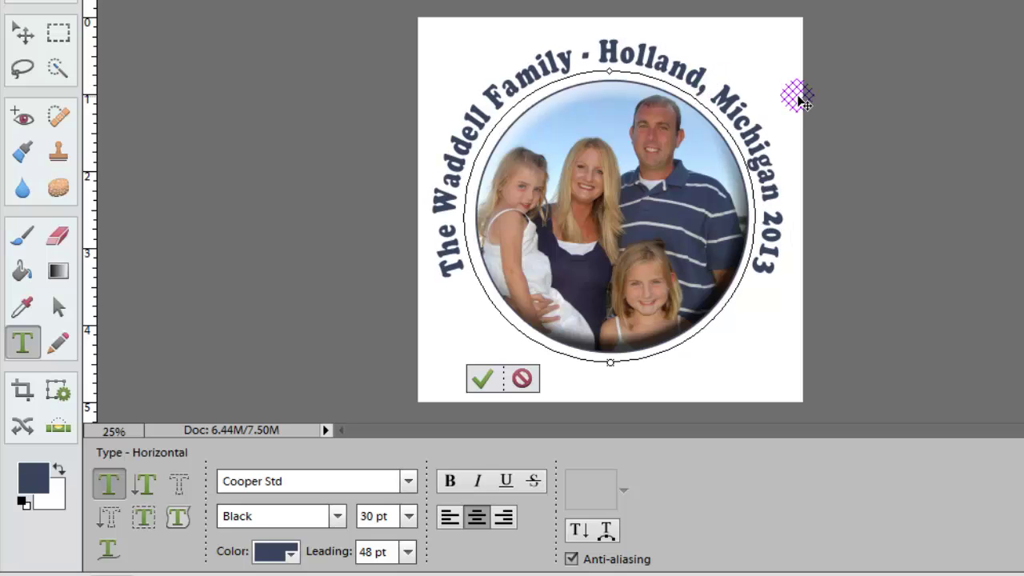
left_click(483, 379)
key("v")
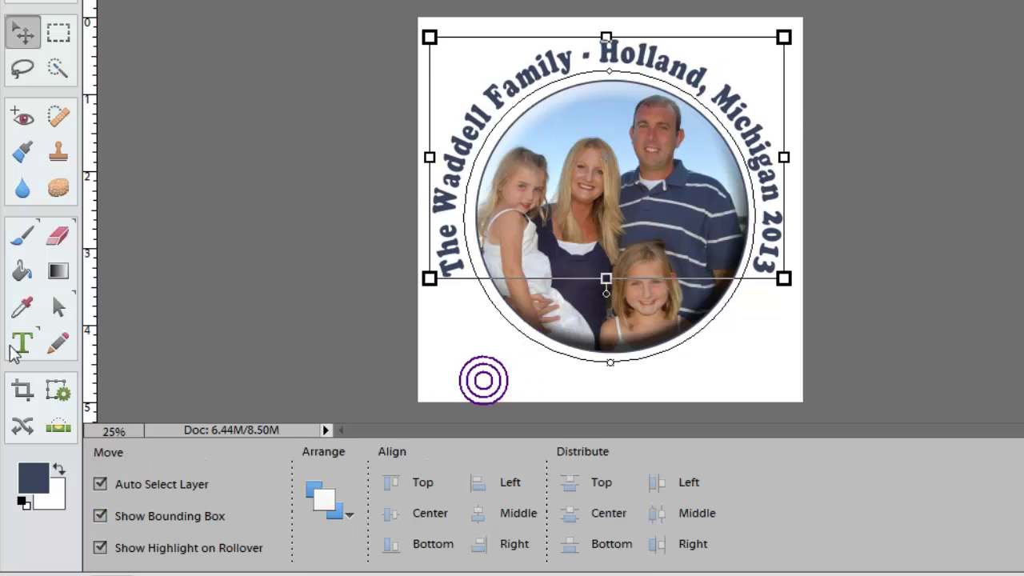
Deselect the caption to examine the finished design without its bounding box and path outline
left_click(17, 344)
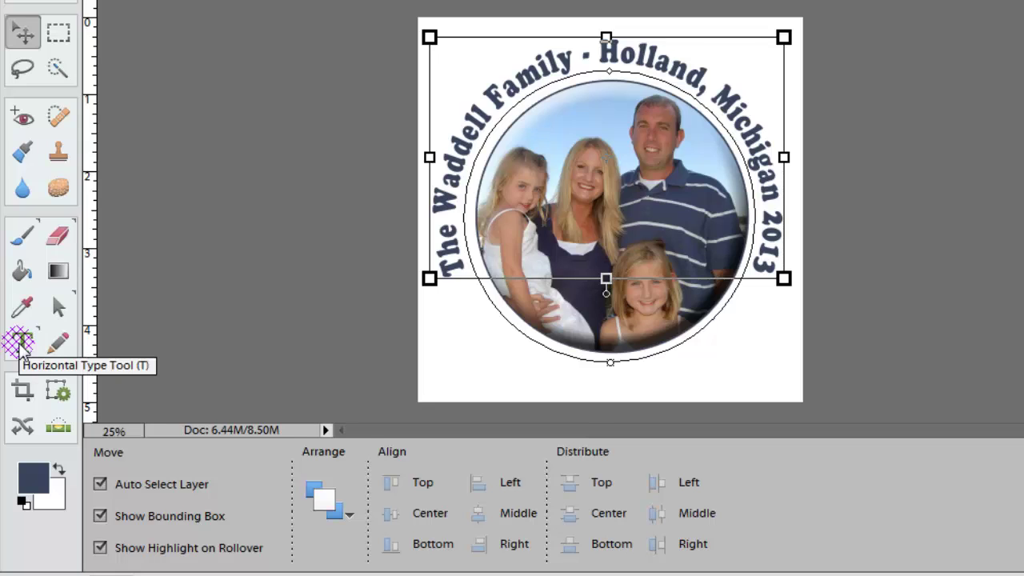
left_click(933, 259)
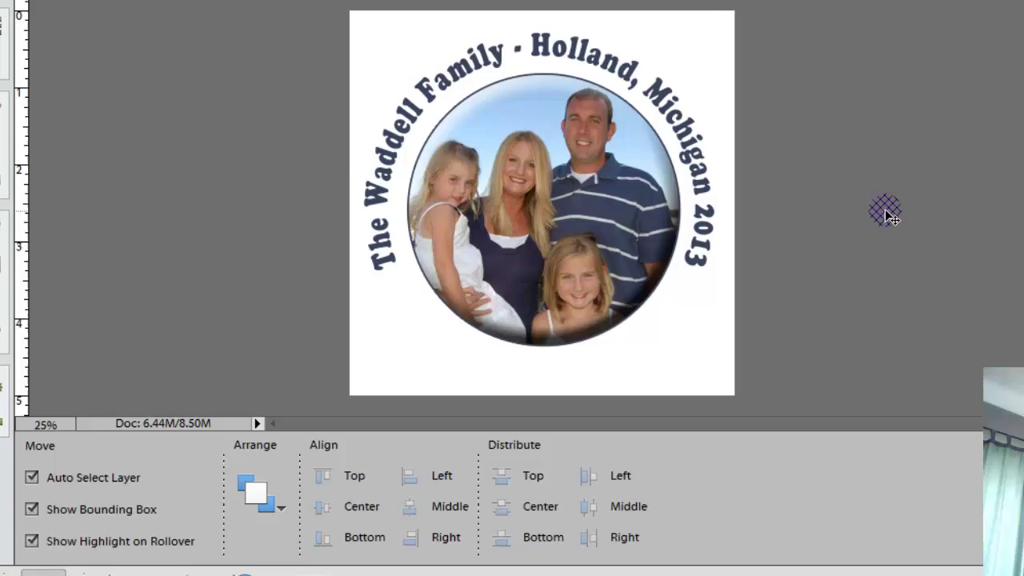
left_click(670, 74)
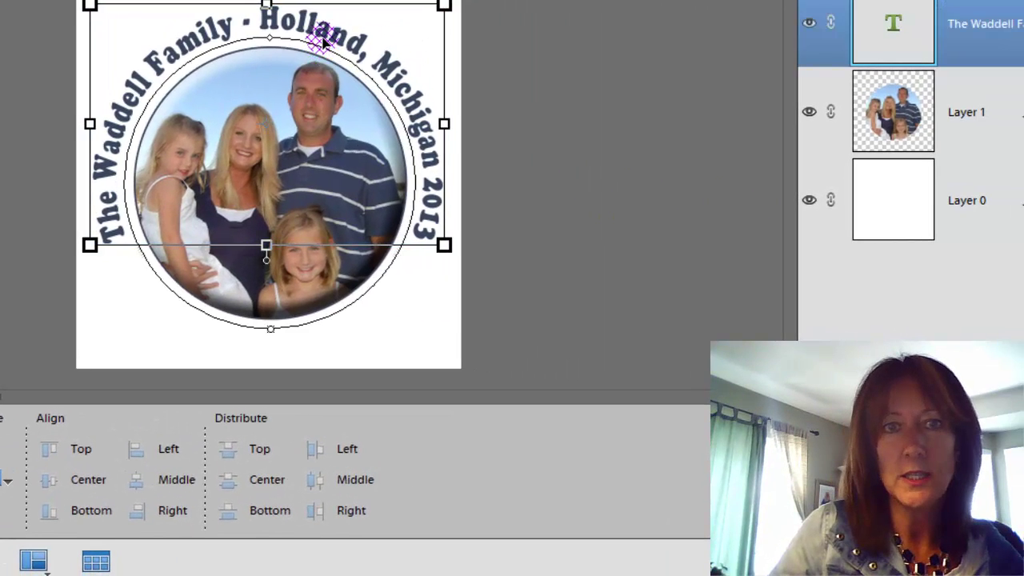
left_click(543, 70)
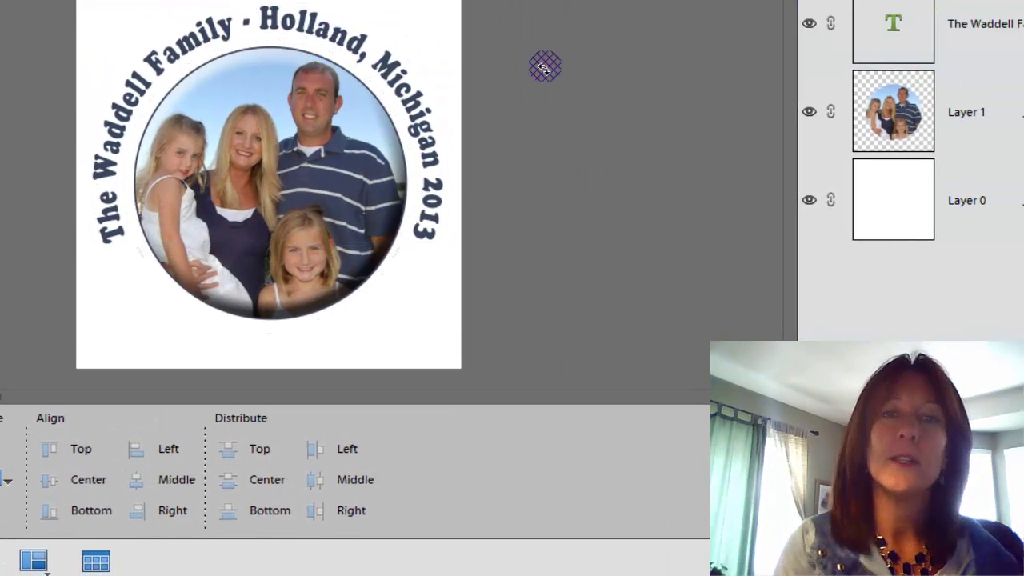